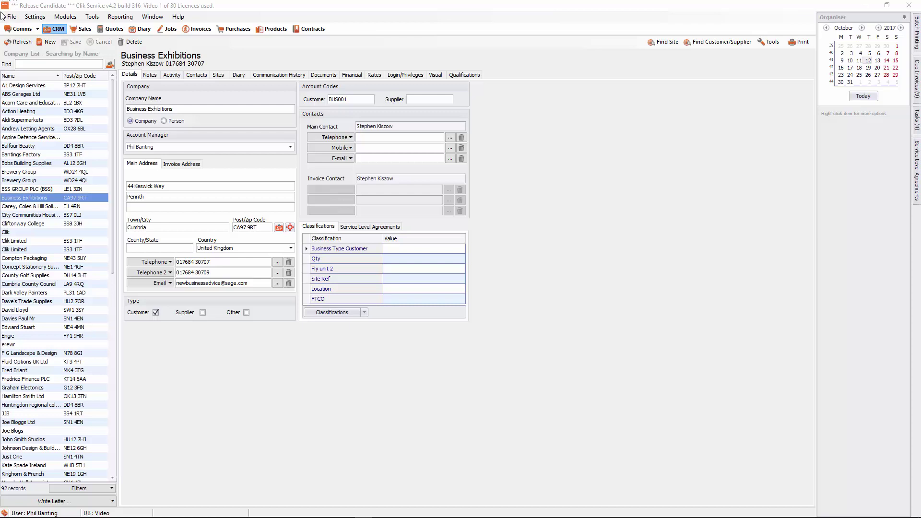
# Step: Open Business Exhibitions invoice 1045 and view its GOTEC LEAK DETECTION SPRAY line details
pyautogui.click(190, 31)
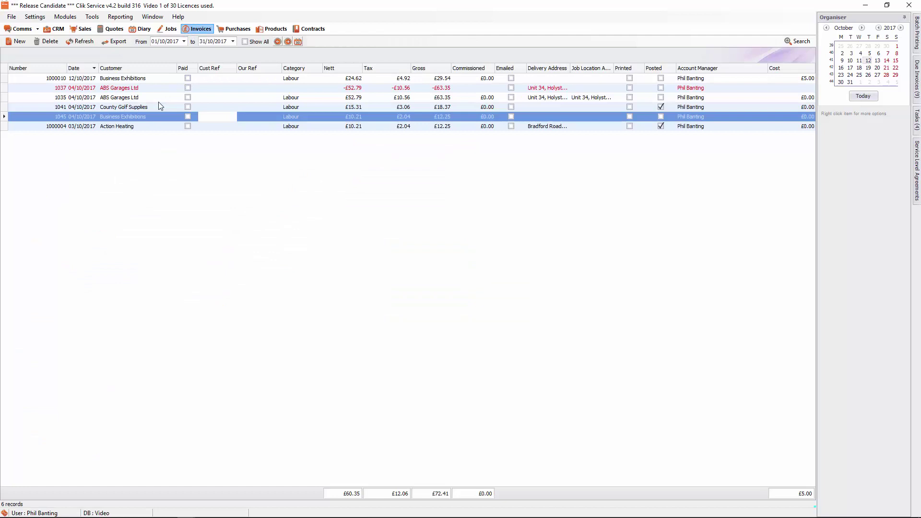
pyautogui.doubleClick(118, 117)
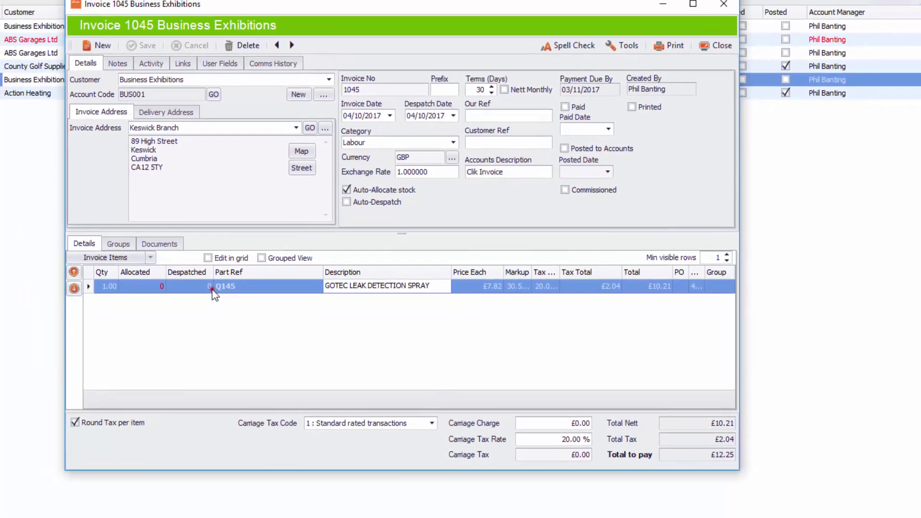
pyautogui.doubleClick(212, 288)
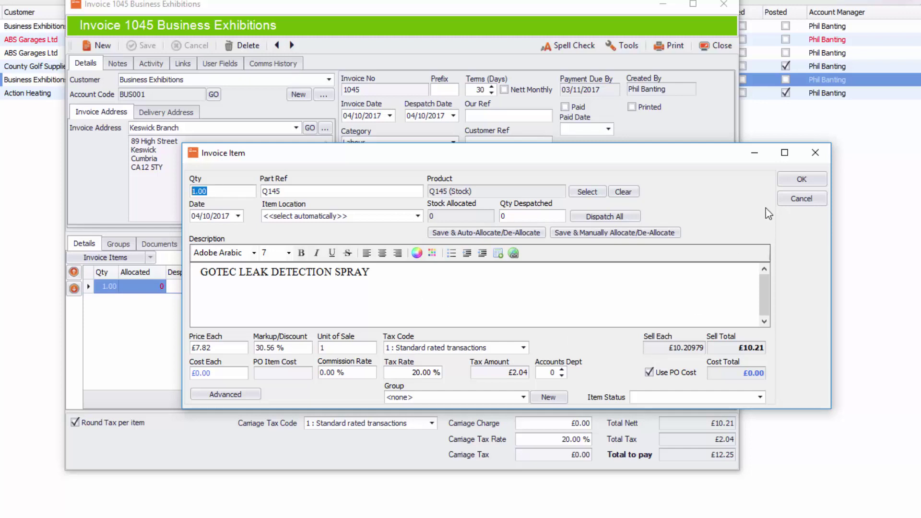
# Step: Post invoice 1045 to accounts via Tools > Post to Accounts, recording it as invoice 1046
pyautogui.click(783, 180)
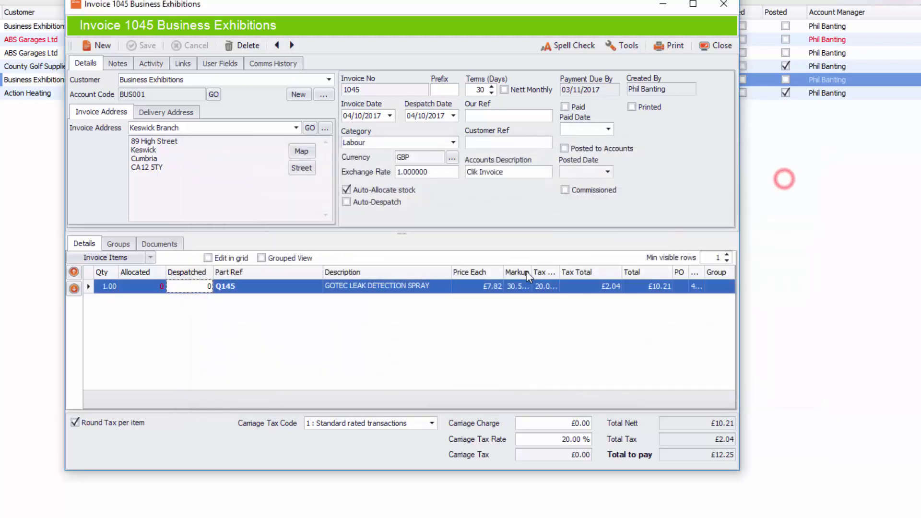
pyautogui.click(624, 46)
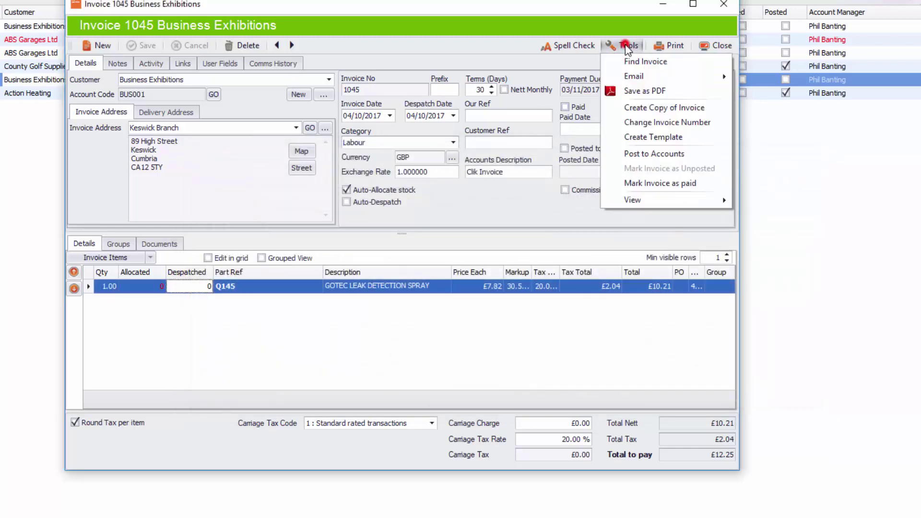
pyautogui.click(640, 154)
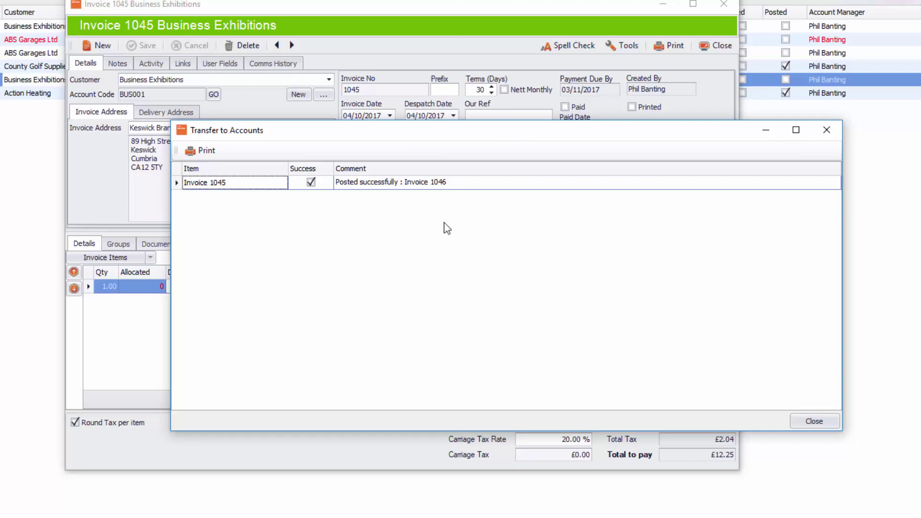
pyautogui.click(809, 422)
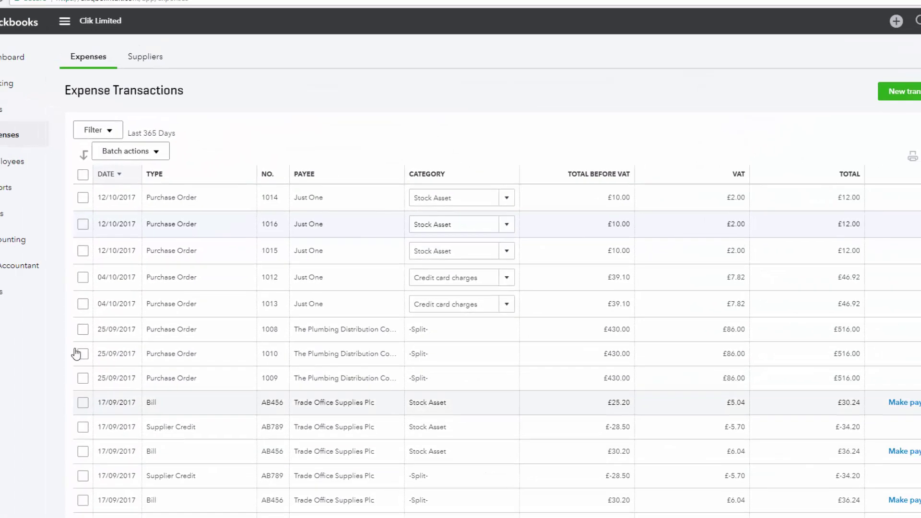
# Step: Check QuickBooks Sales invoice 1046 for Business Exhibitions: £12.25 GOTEC leak detection spray
pyautogui.click(30, 119)
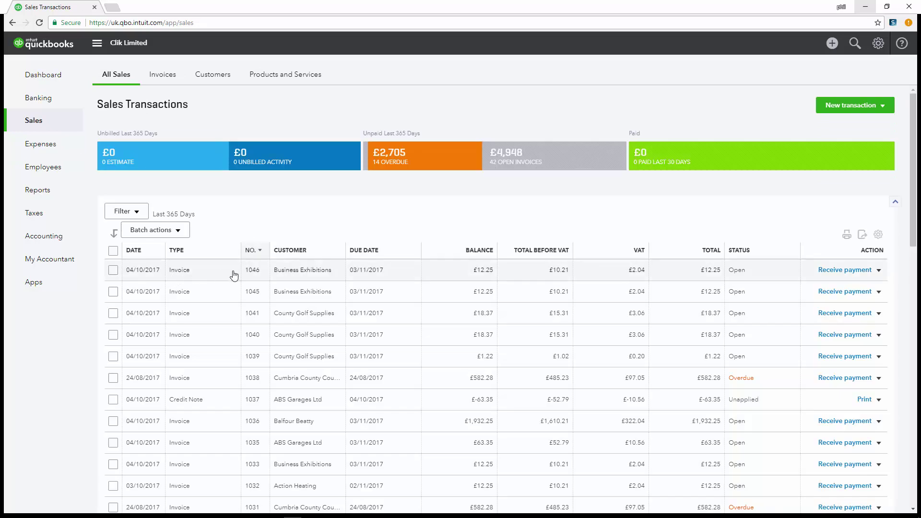
pyautogui.click(219, 275)
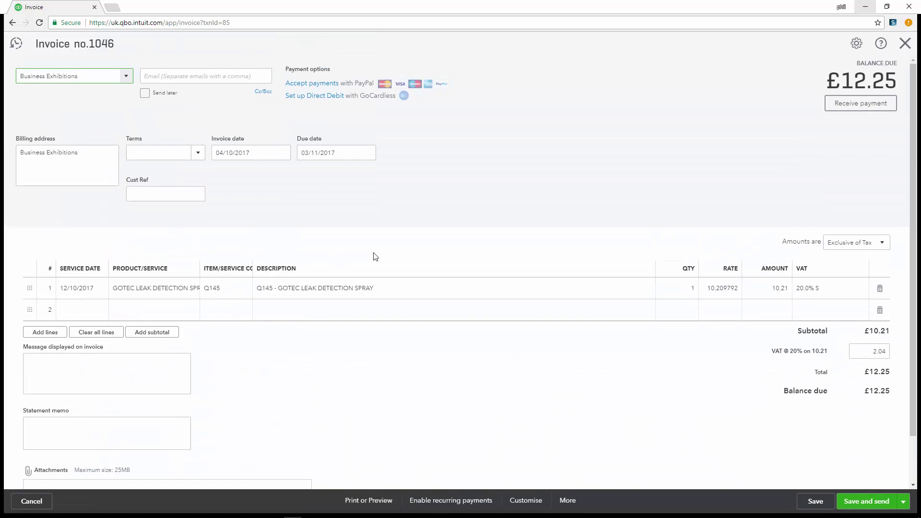
pyautogui.click(904, 44)
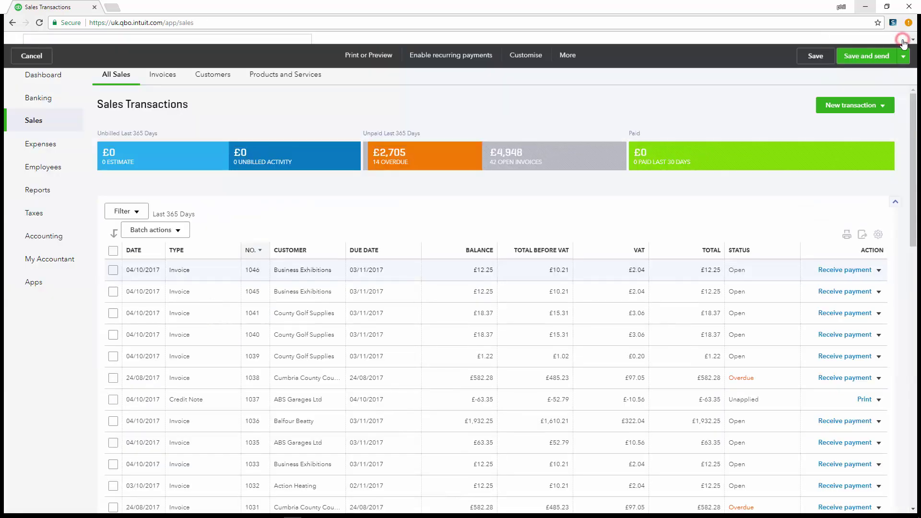
# Step: Close invoice 1045 and open purchase order 1000010 from Just One
pyautogui.click(864, 8)
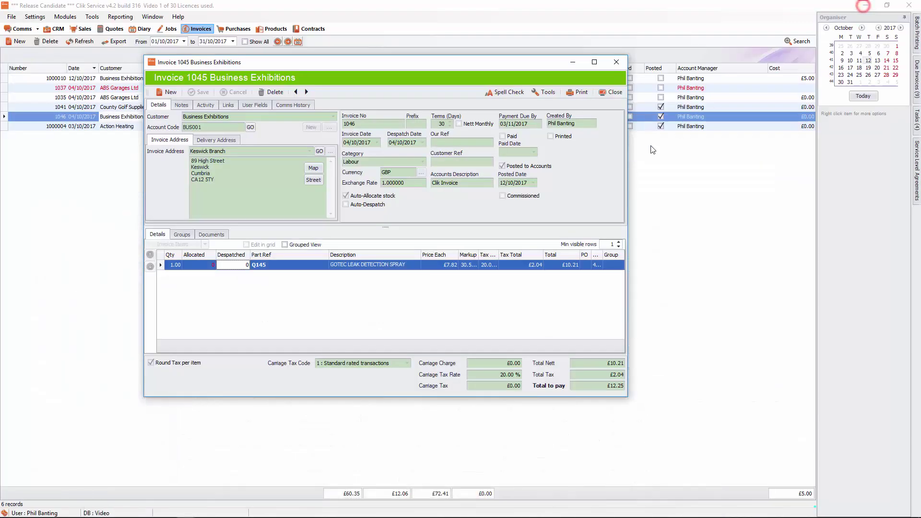
pyautogui.click(621, 89)
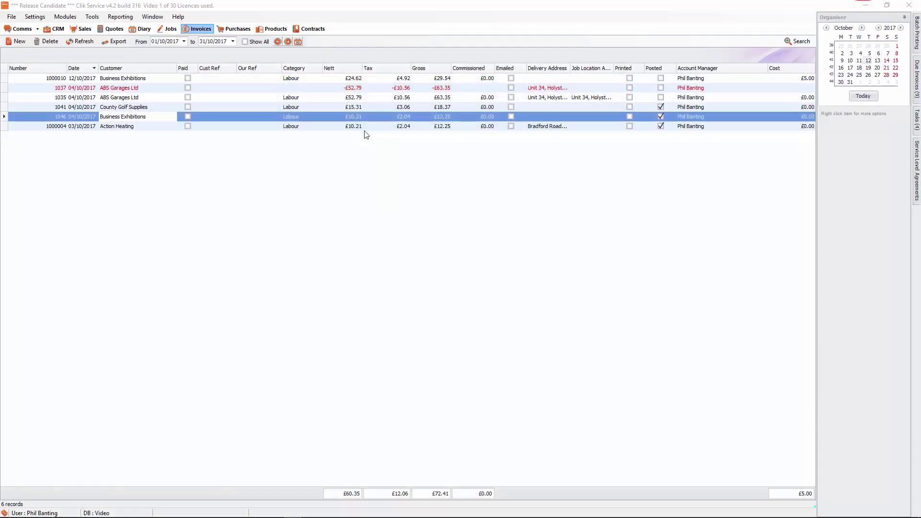
pyautogui.click(224, 31)
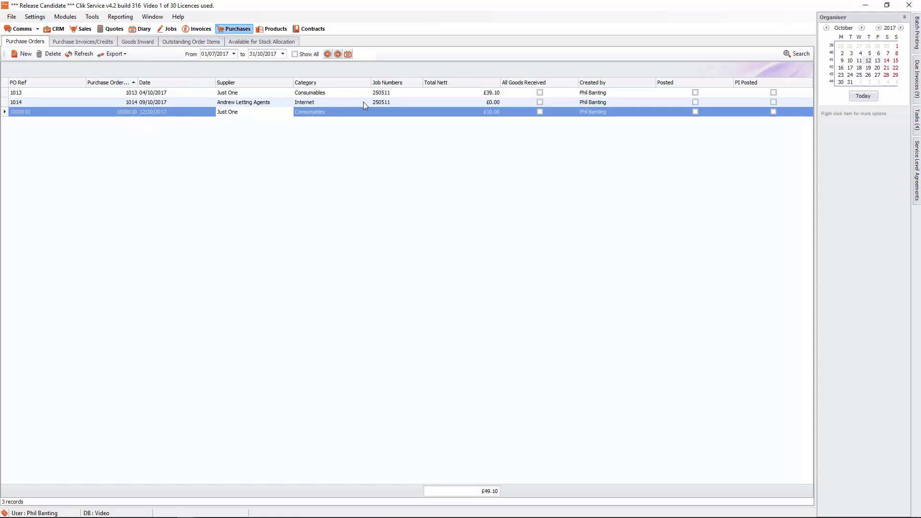
pyautogui.click(297, 113)
pyautogui.doubleClick(298, 116)
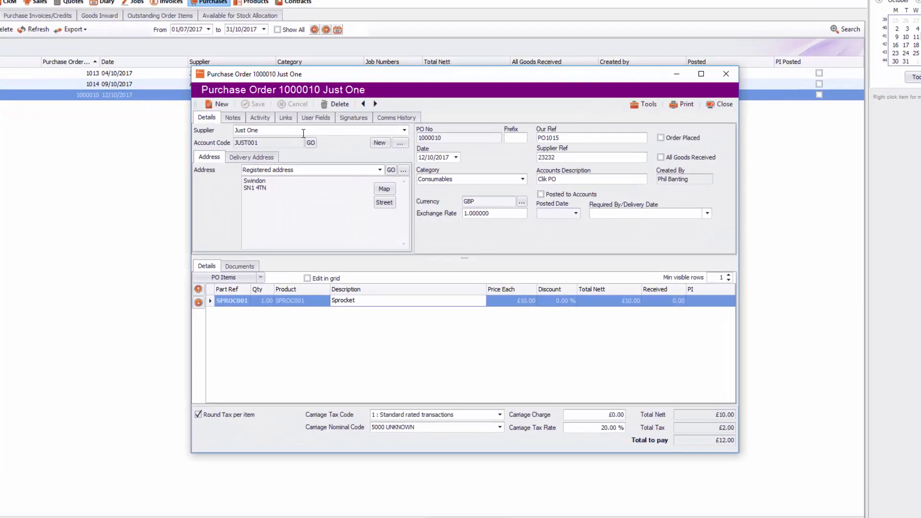
# Step: Keep the SPROC001 Sprocket line's nominal as 61 Stock Asset and confirm it
pyautogui.click(299, 318)
pyautogui.doubleClick(298, 318)
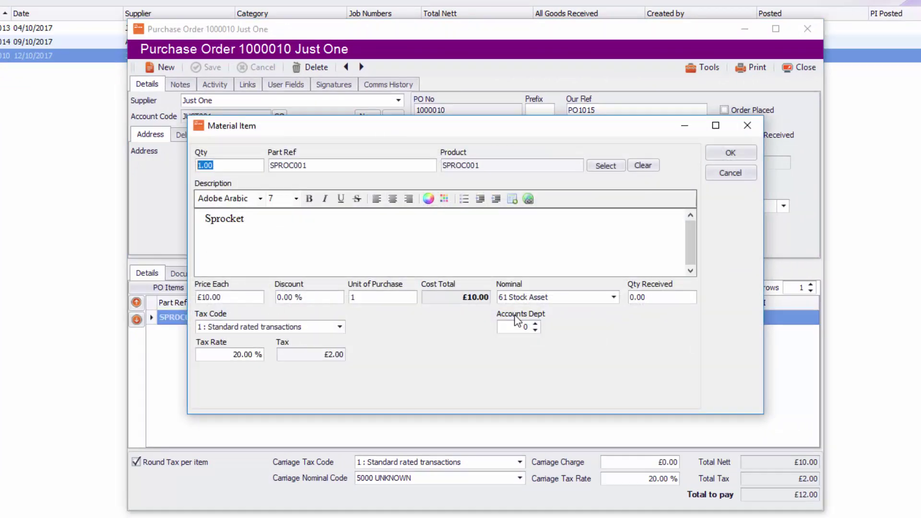
pyautogui.click(611, 297)
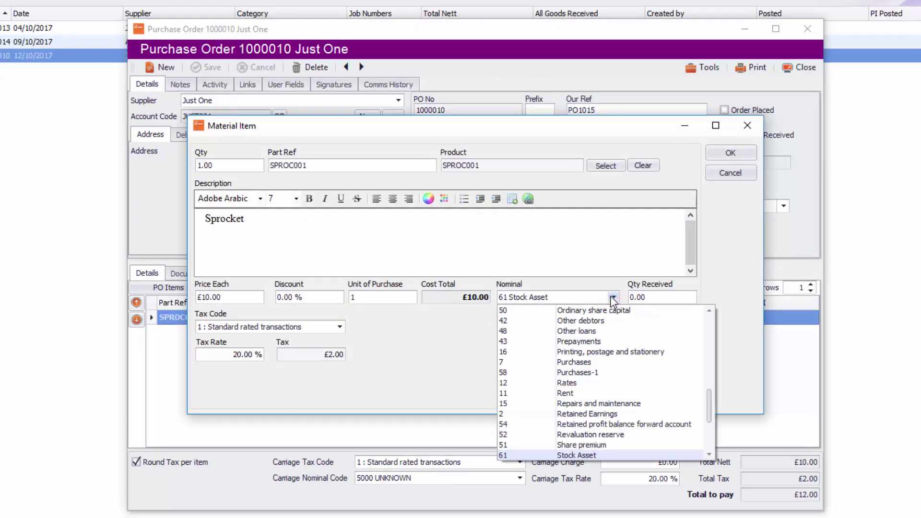
pyautogui.click(612, 297)
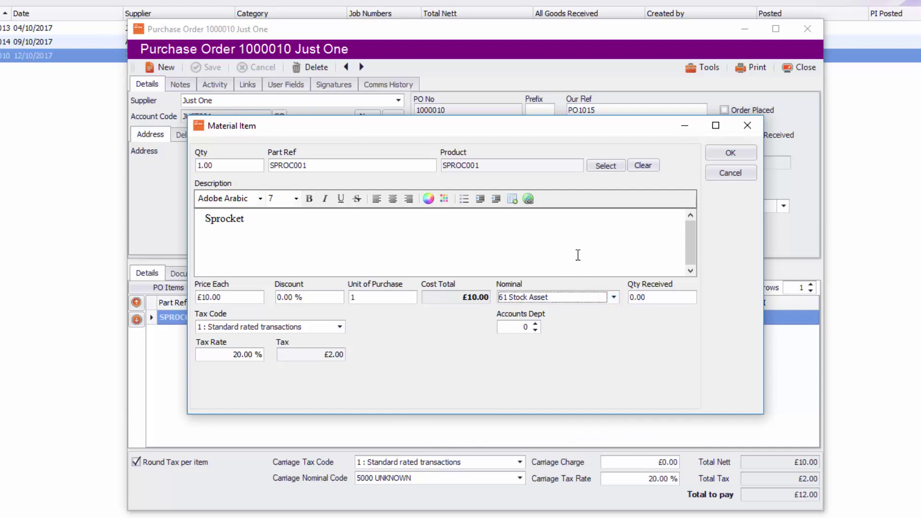
pyautogui.click(727, 153)
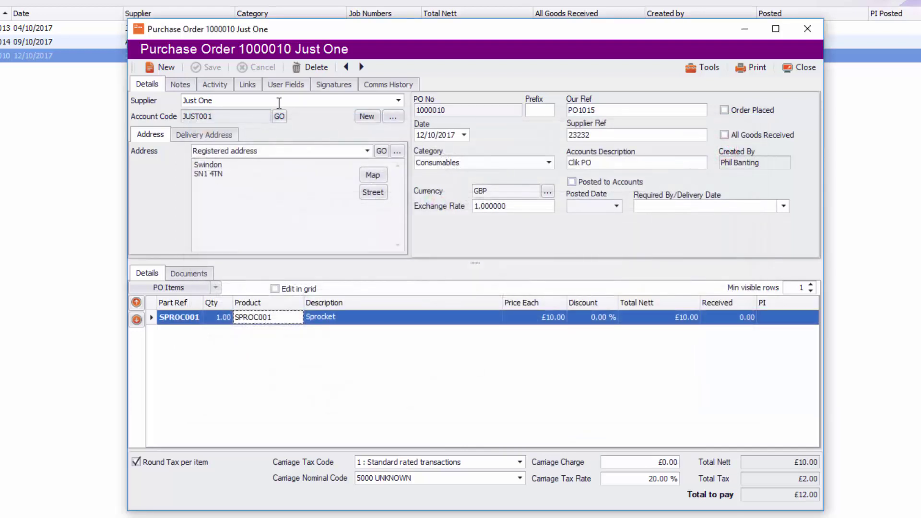
# Step: Post purchase order 1000010 to accounts as PO 1017 and close the order form
pyautogui.click(705, 68)
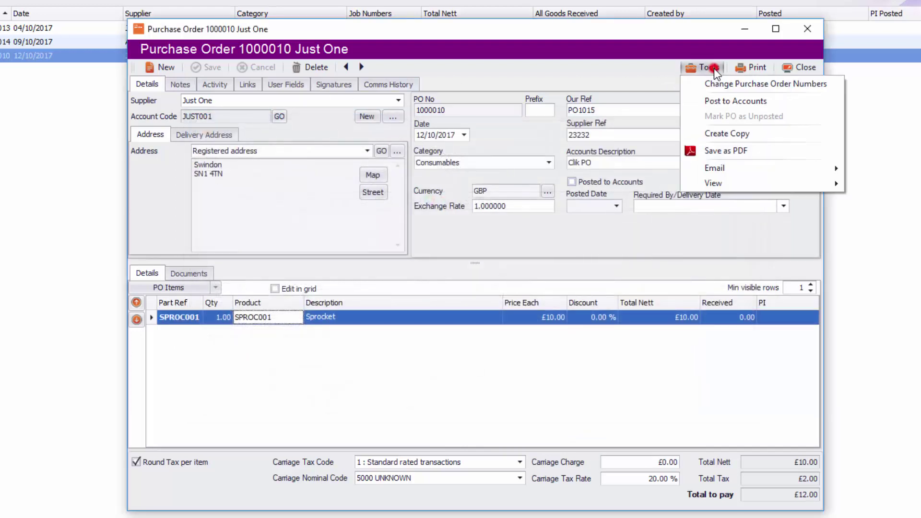
pyautogui.click(713, 105)
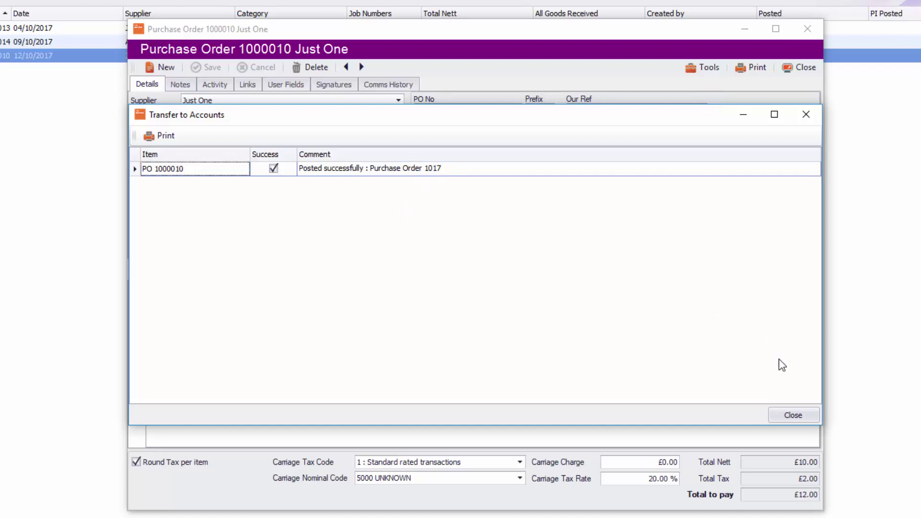
pyautogui.click(790, 416)
pyautogui.click(796, 70)
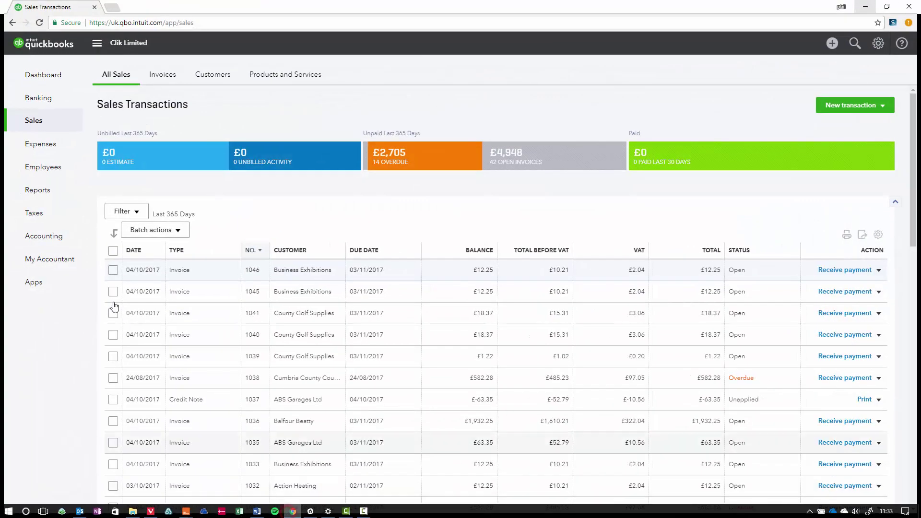
# Step: Check QuickBooks Expenses PO 1017 from Just One: £12.00 Sprocket on Stock Asset
pyautogui.click(50, 142)
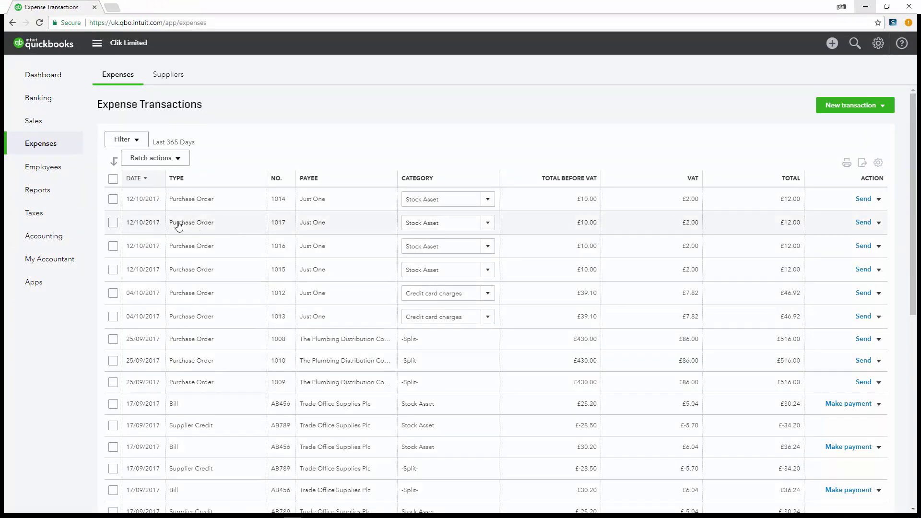
pyautogui.click(202, 228)
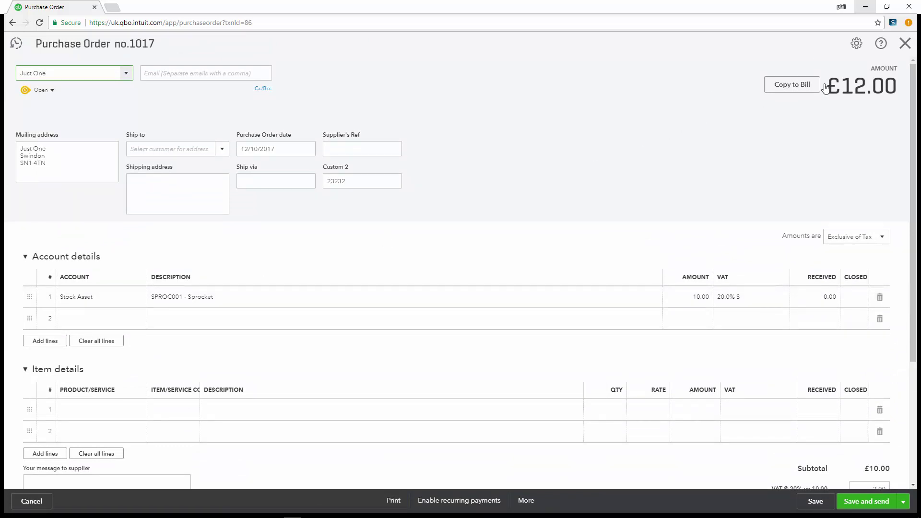
pyautogui.click(906, 44)
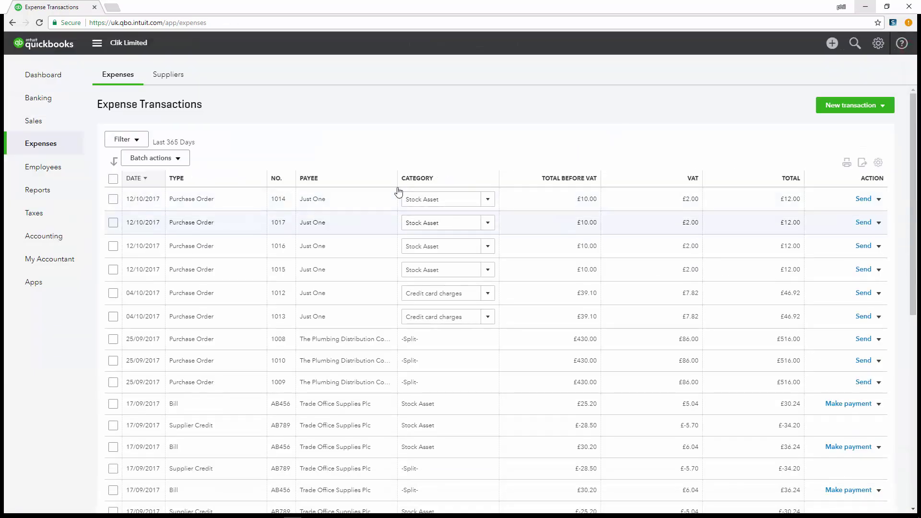